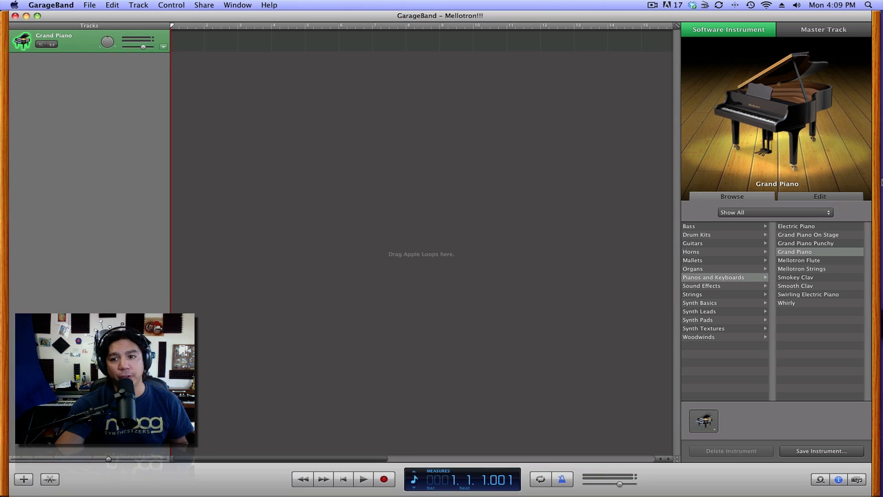
- Change the Grand Piano track's sound generator from Piano to Woodwind
click(819, 197)
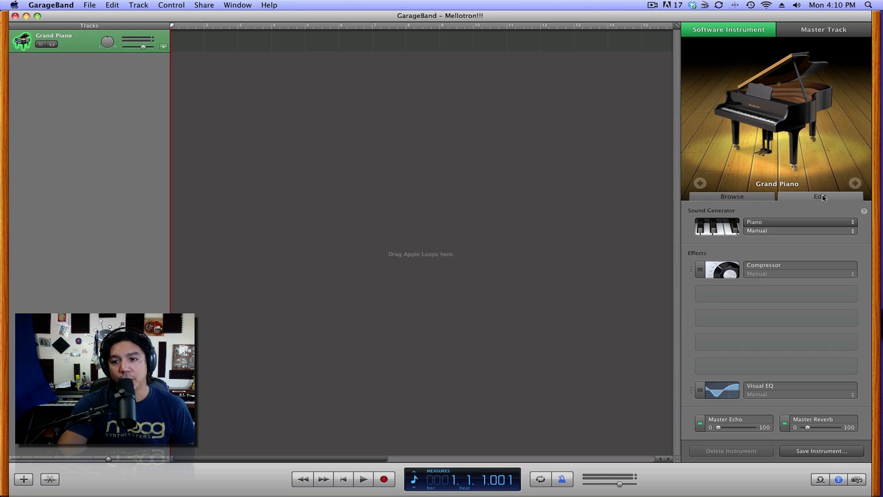
click(791, 224)
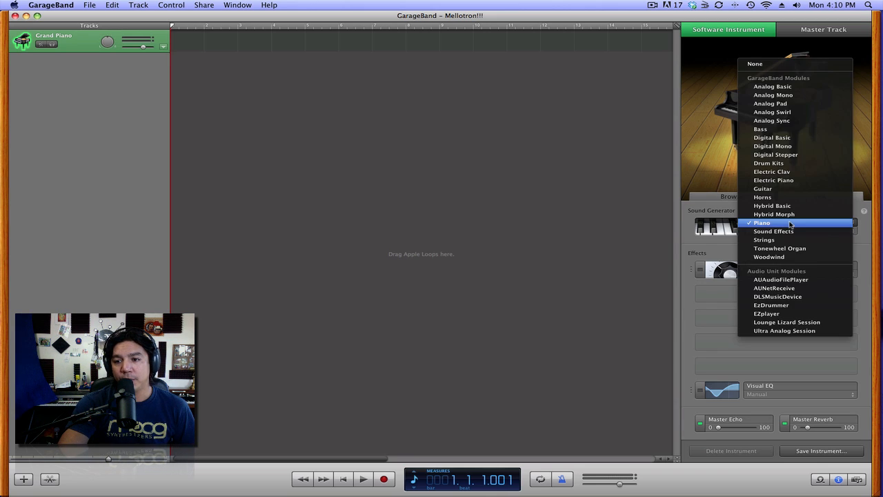
click(819, 255)
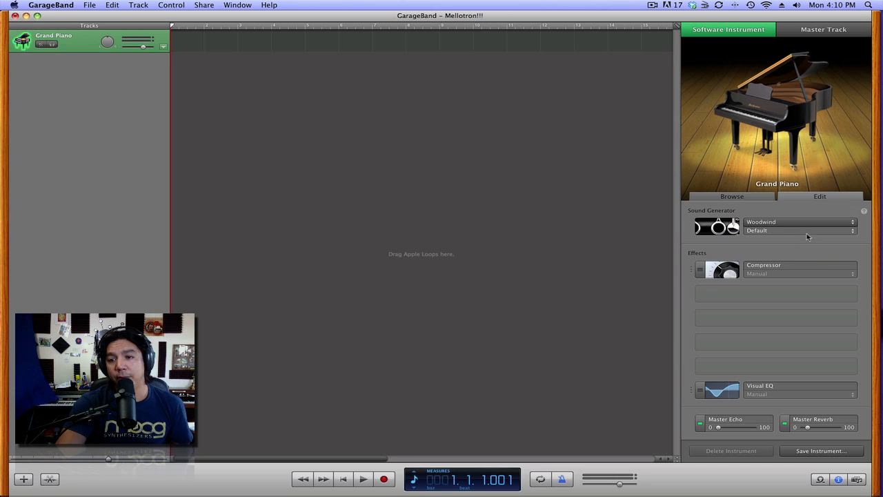
- Lower the Woodwind generator's cutoff to just below the middle and set both attack and release to the fastest setting
click(718, 227)
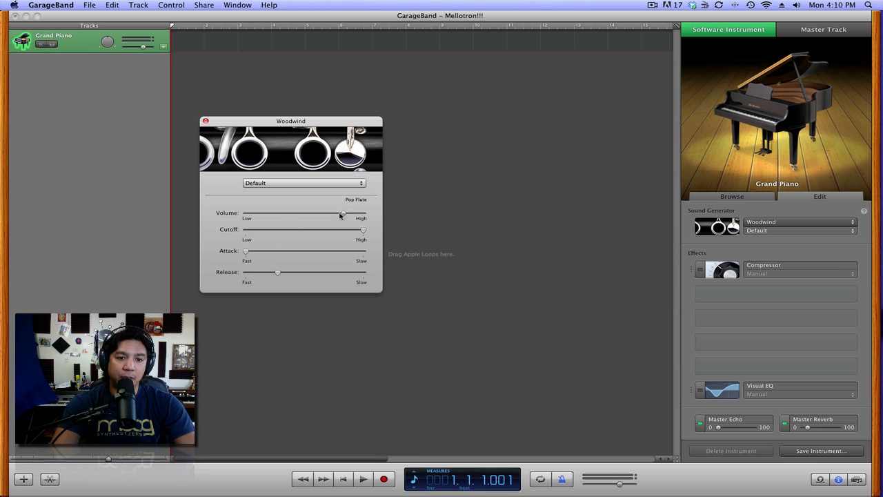
mouse_move(340, 215)
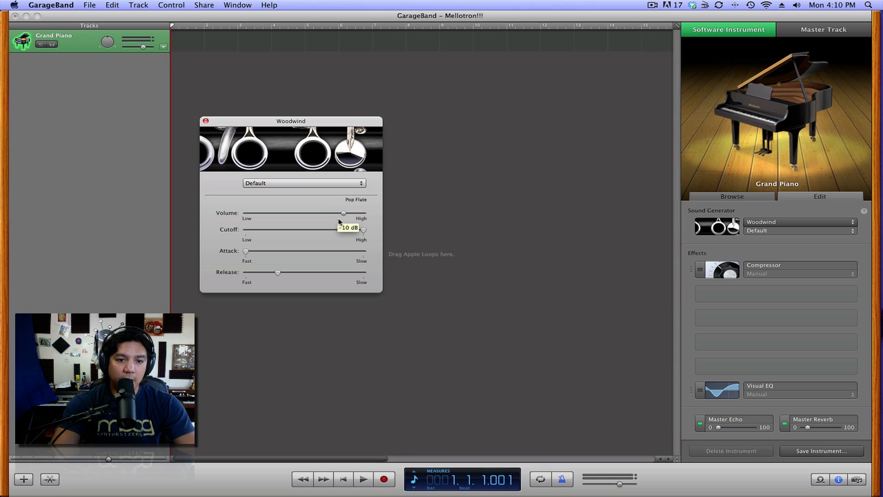
mouse_move(342, 235)
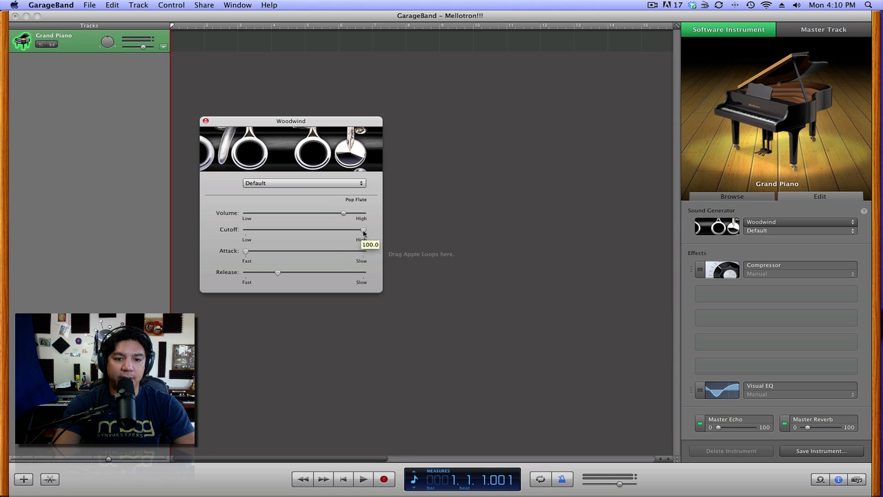
drag(363, 230, 296, 233)
click(247, 253)
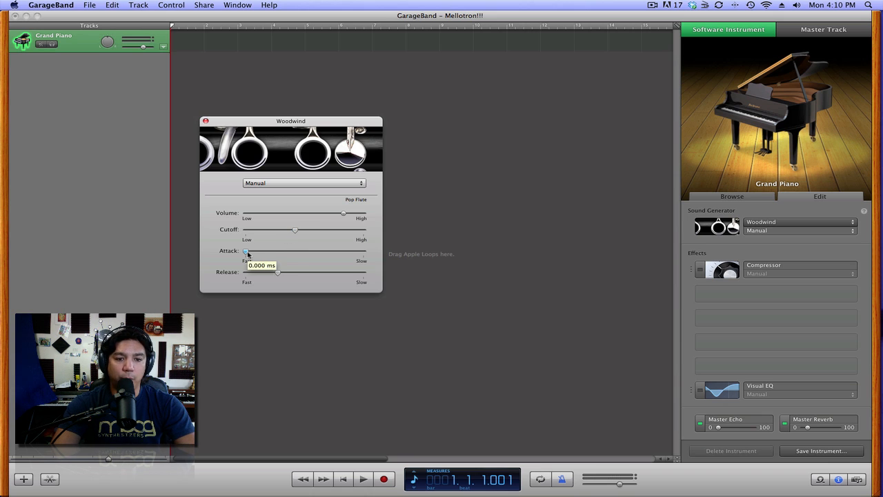
mouse_move(247, 253)
mouse_down()
mouse_move(260, 253)
mouse_move(233, 256)
mouse_up()
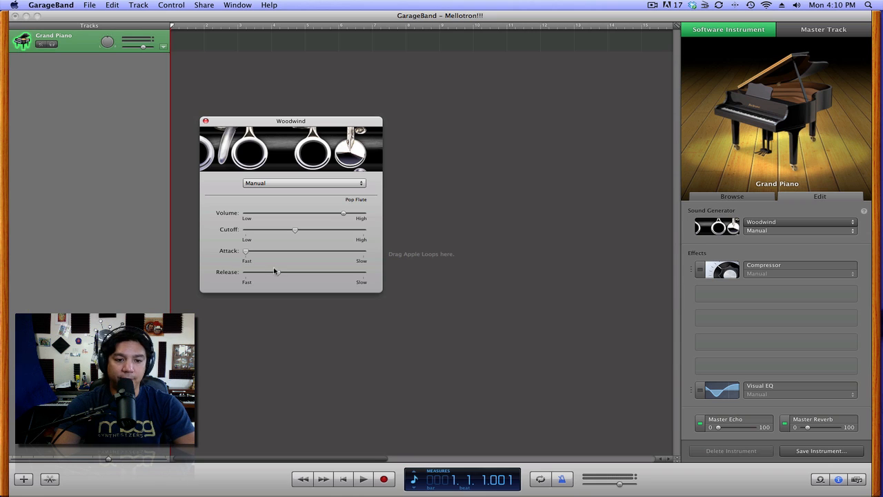
drag(279, 274, 171, 276)
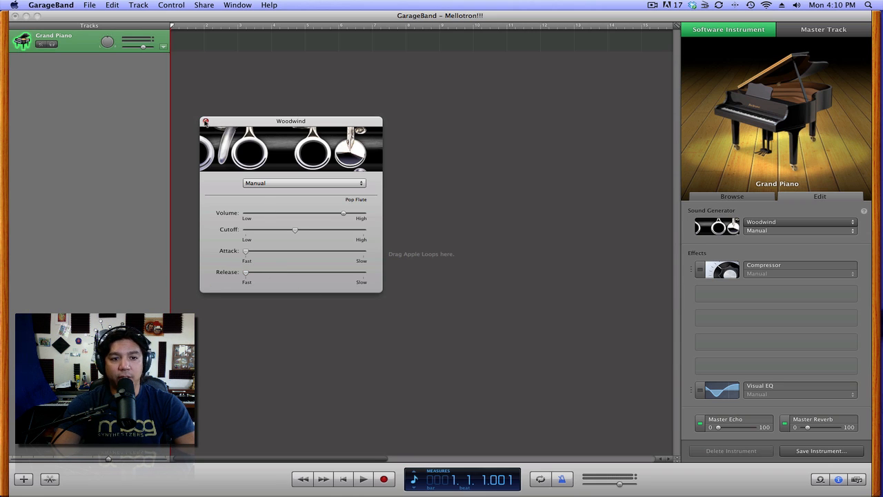
click(205, 122)
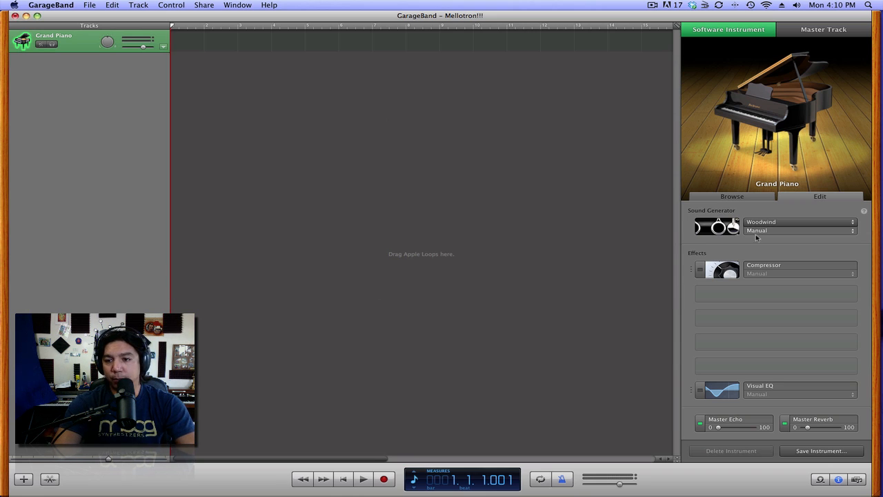
- Add an Amp Simulation effect in the first empty effect slot and keep its model on American Clean
click(750, 295)
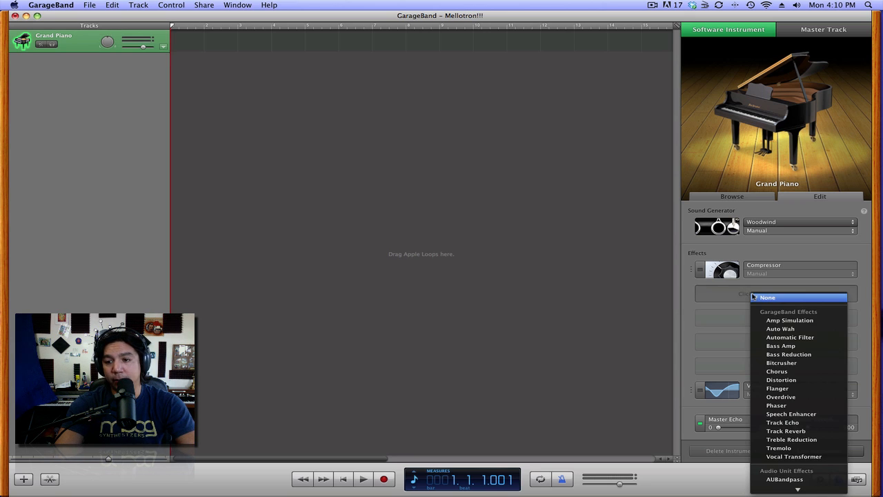
click(809, 320)
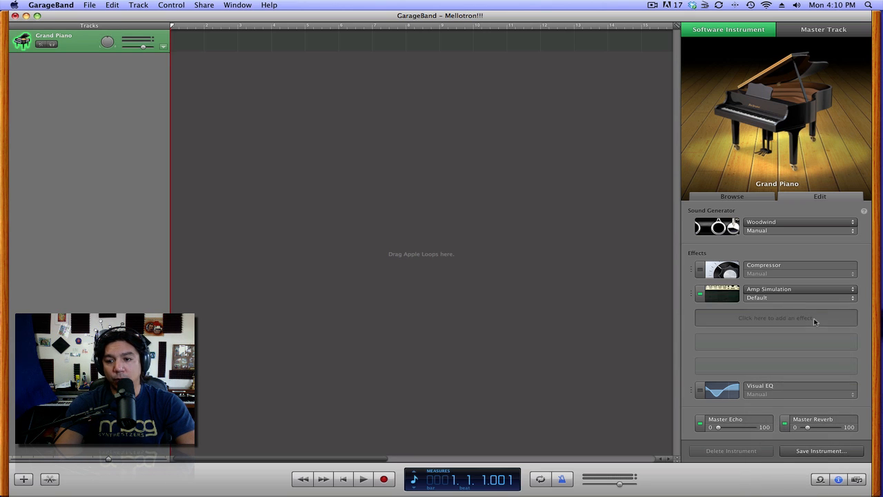
click(729, 294)
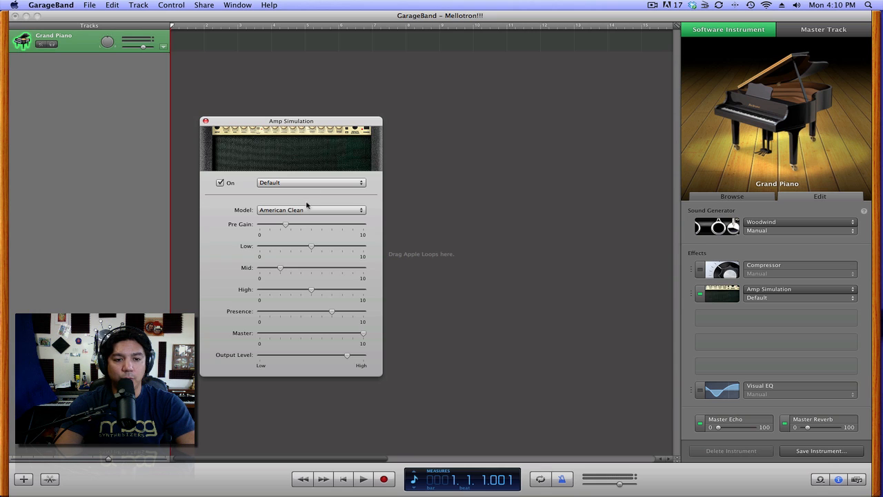
click(343, 211)
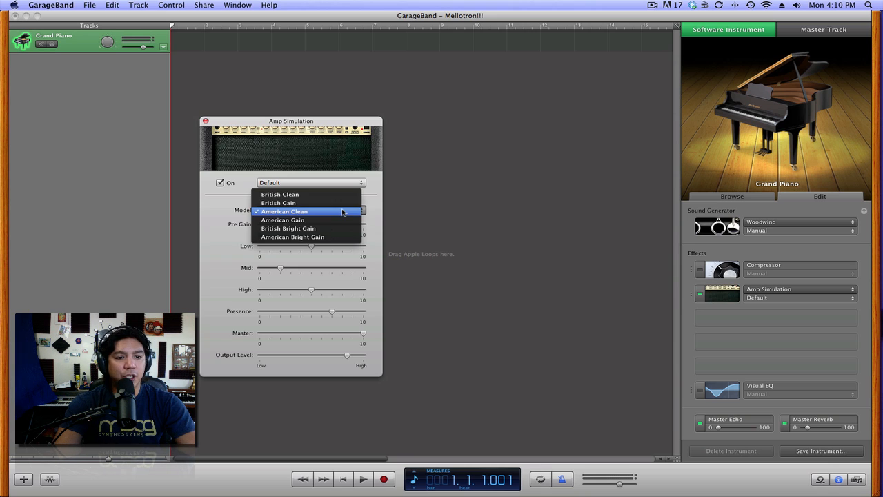
click(344, 211)
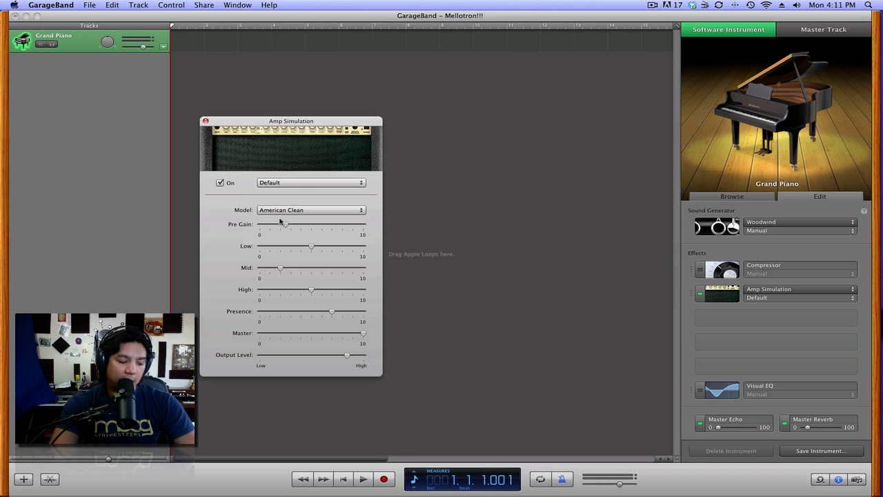
- Set the amp to about Pre Gain 5, Low 0, Mid 1, High 7.5, Presence 4 and Master 7, and slightly lower the Output Level
drag(284, 225, 219, 261)
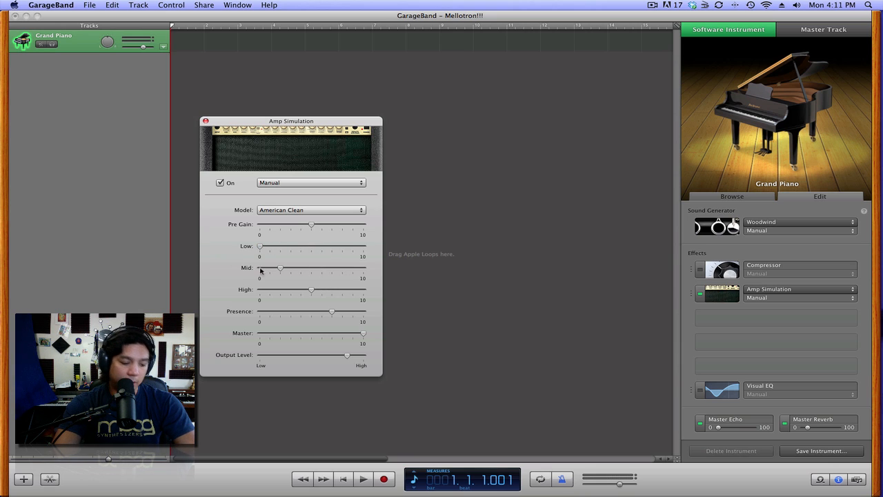
drag(280, 269, 270, 269)
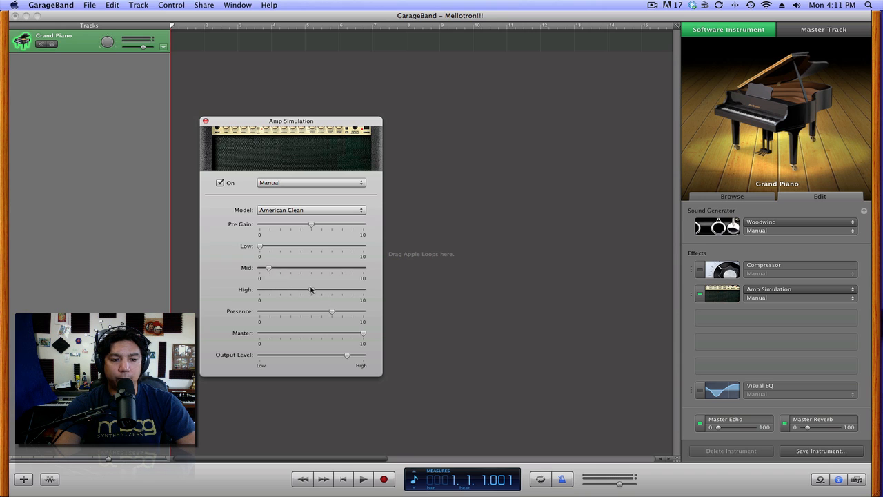
drag(311, 289, 337, 290)
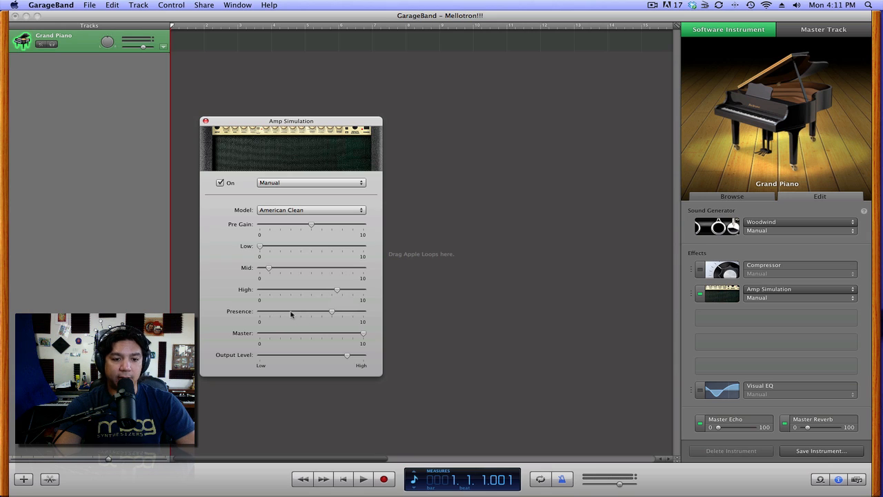
drag(292, 312, 301, 313)
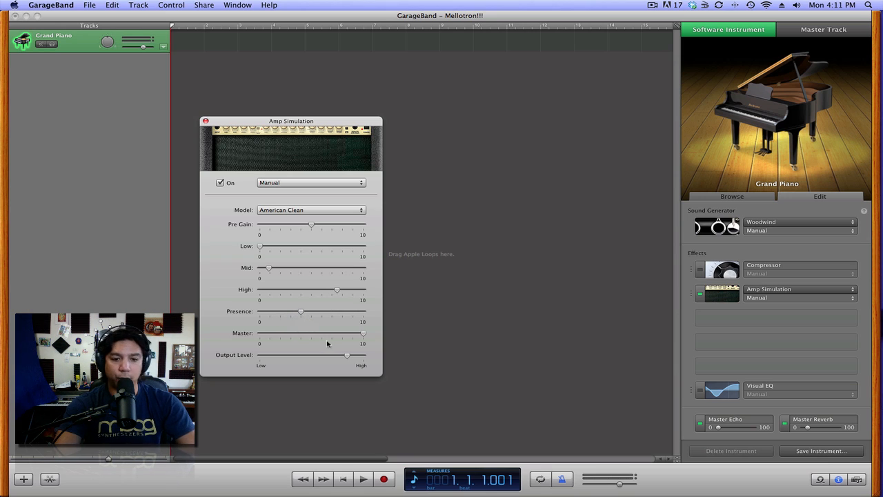
click(334, 333)
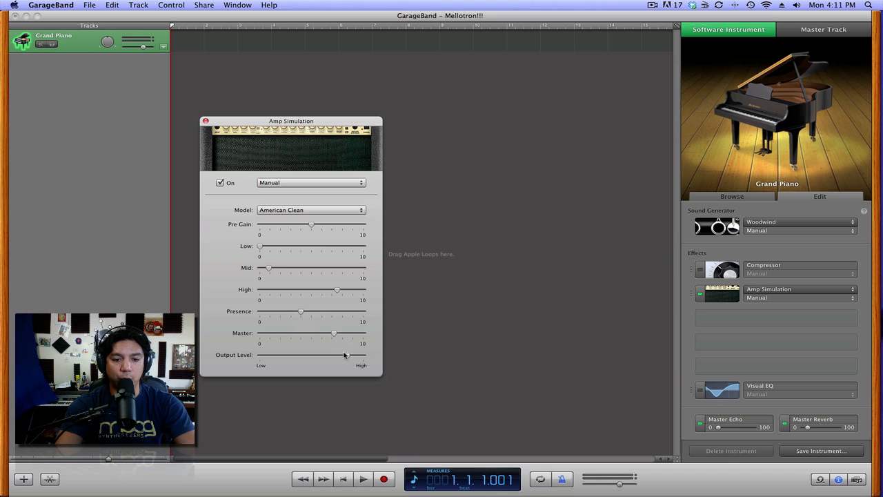
drag(346, 355, 344, 355)
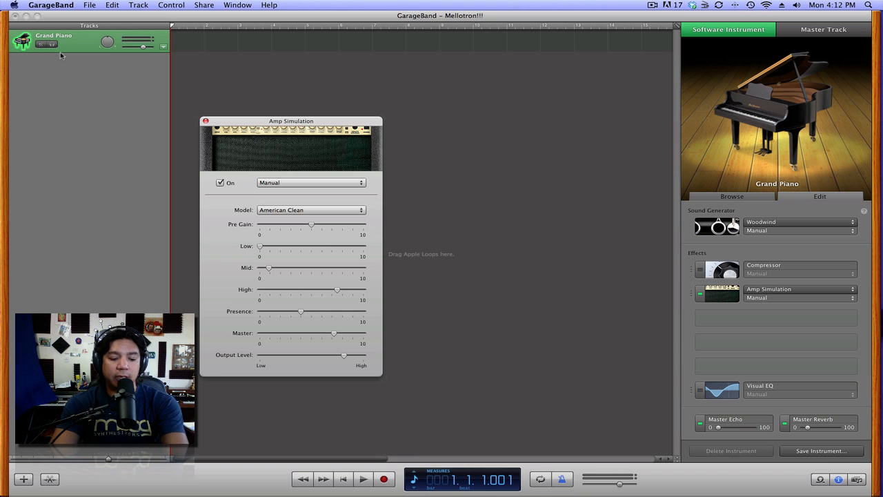
click(205, 122)
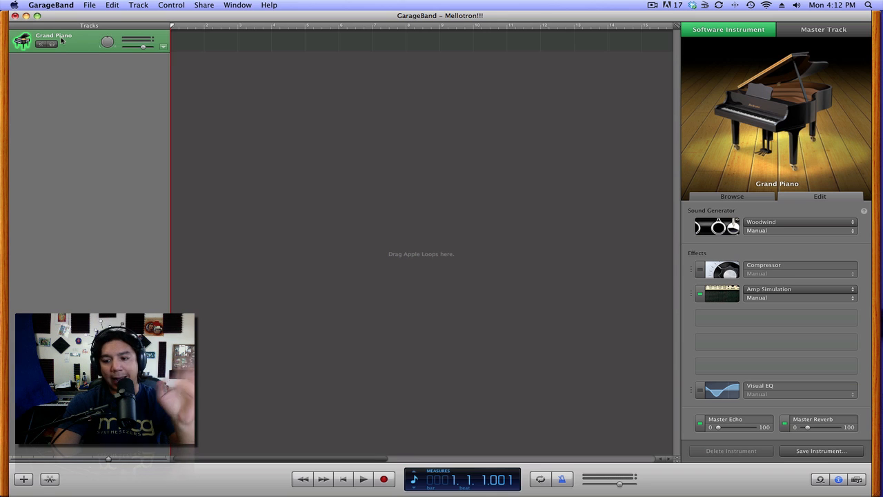
- Open the Save Instrument dialog for the modified woodwind sound and cancel it without entering a name
click(818, 452)
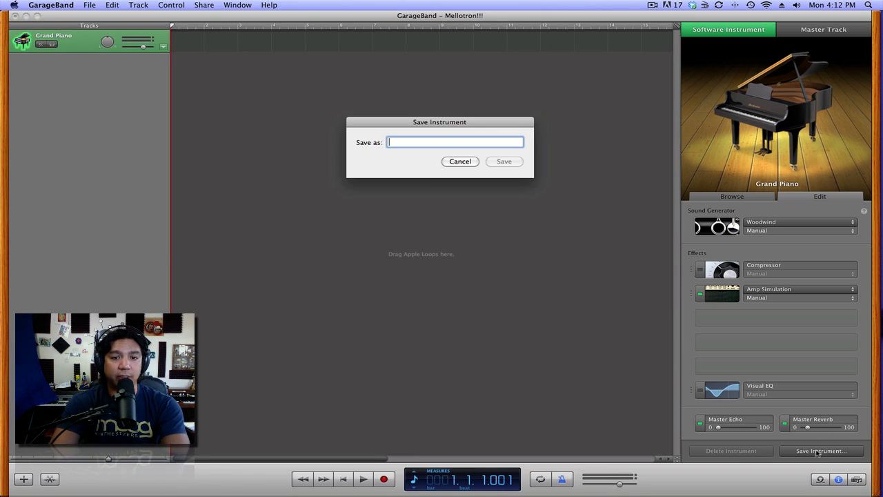
click(460, 162)
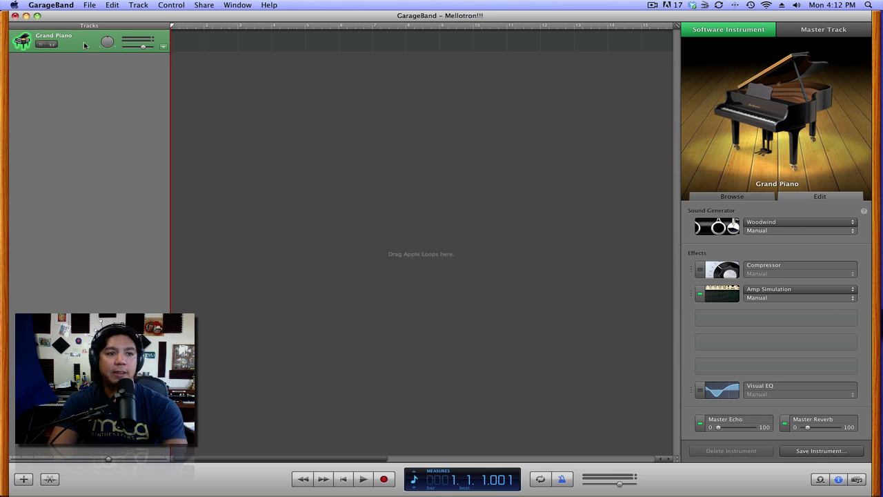
- Add a second software instrument track and set its sound generator to Strings
key(super+shift+n)
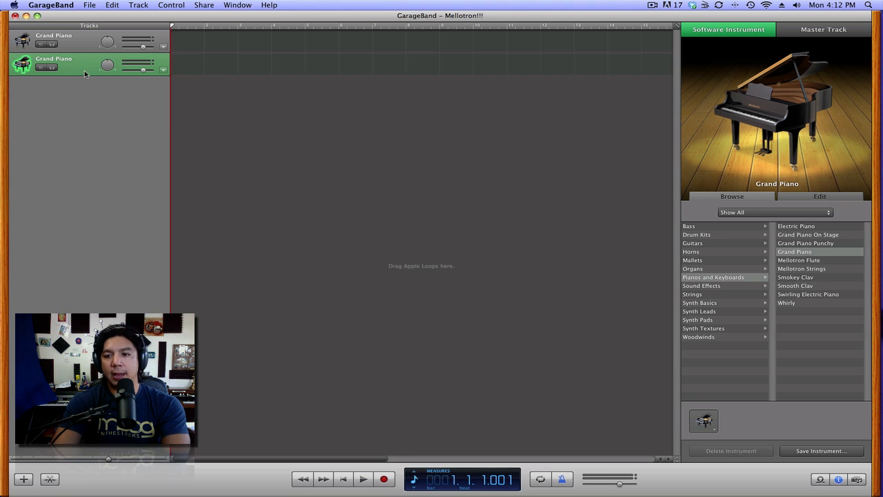
click(816, 198)
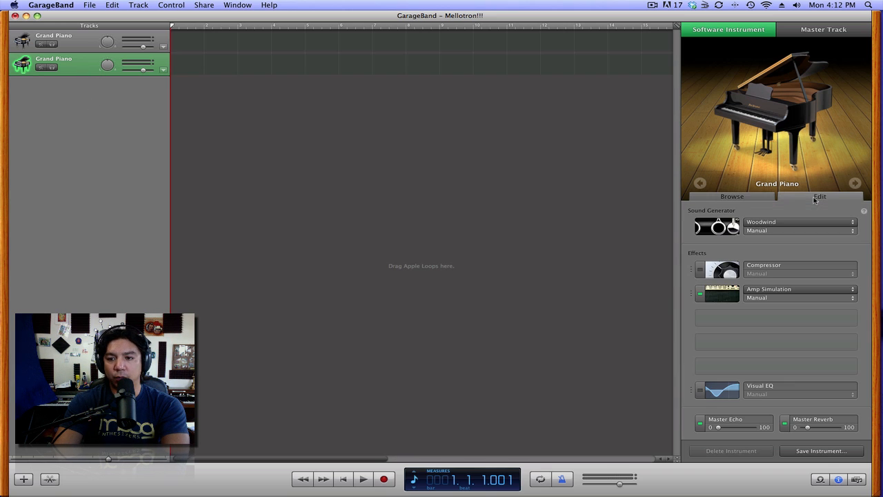
click(770, 224)
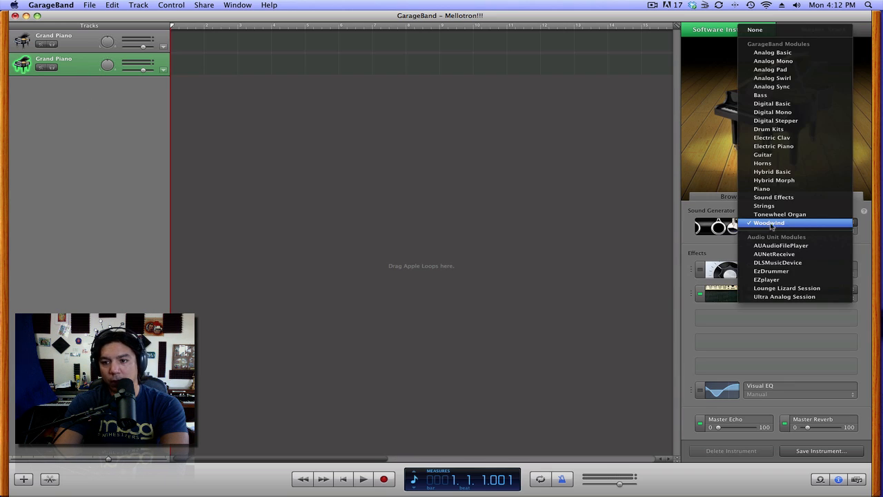
click(789, 206)
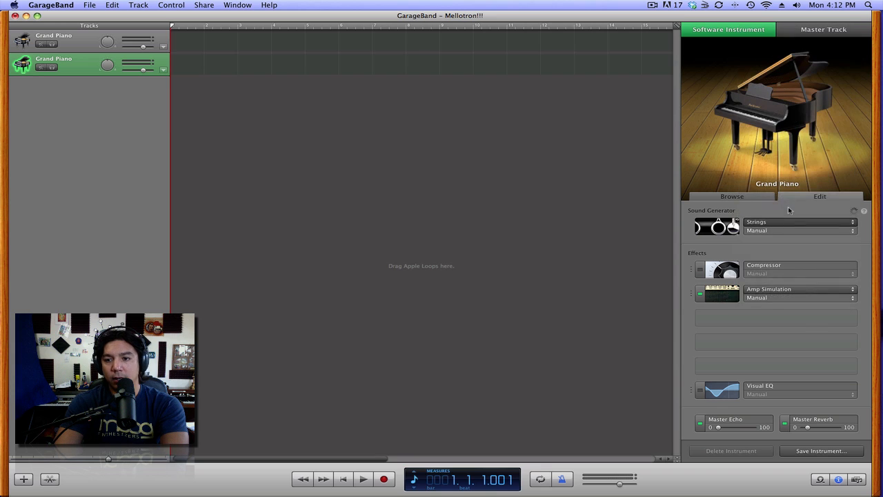
- Lower the Strings generator's volume slightly and its cutoff to just above the middle, and set attack and release to the fastest setting
click(722, 229)
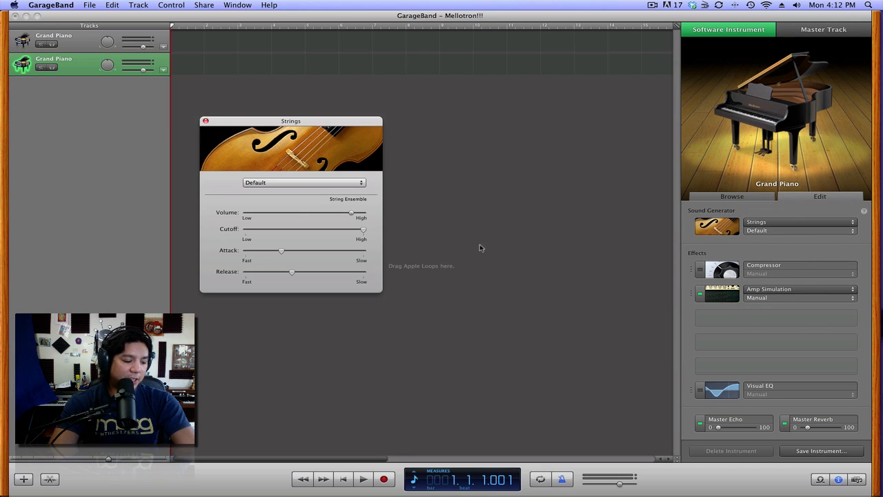
click(336, 213)
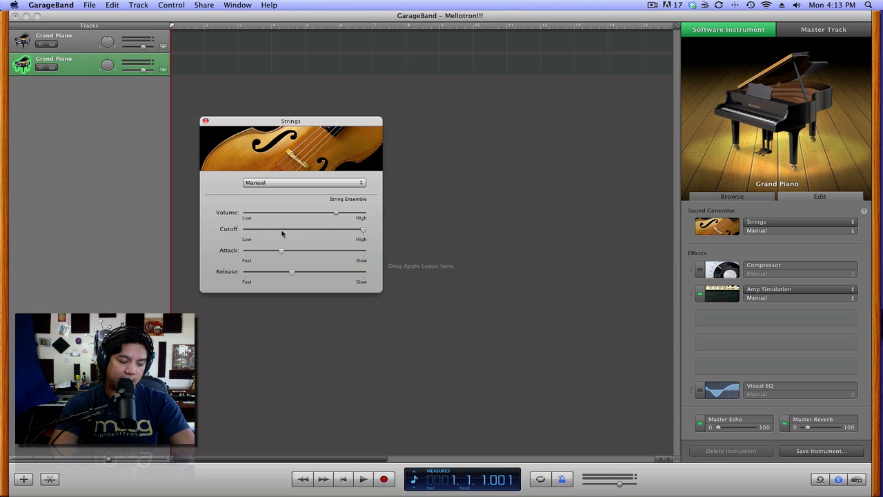
drag(281, 233, 314, 233)
drag(314, 233, 315, 233)
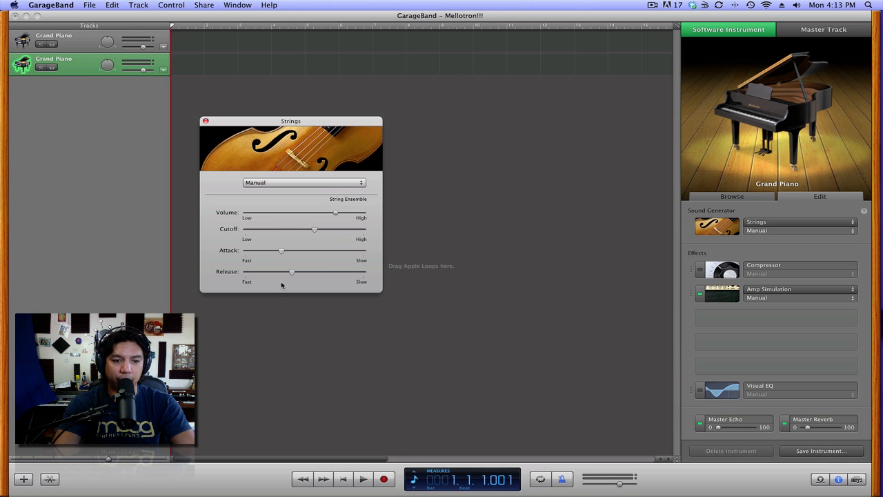
drag(255, 251, 246, 251)
click(245, 272)
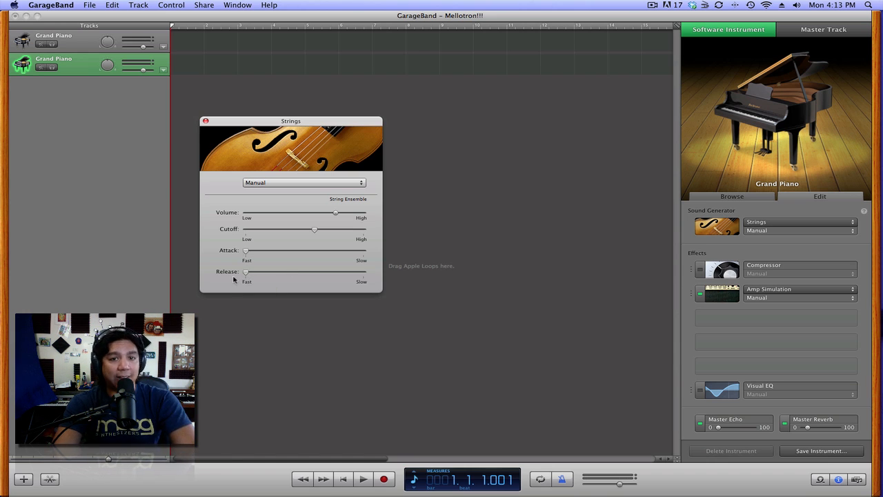
click(205, 121)
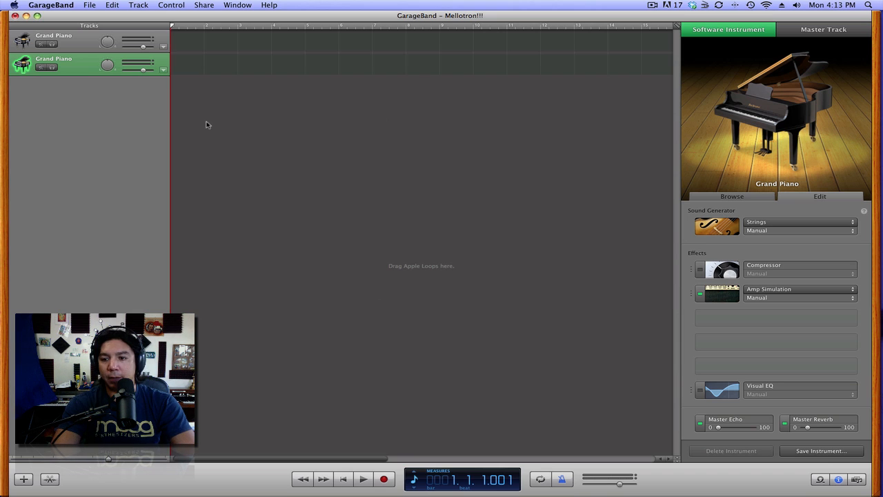
- Raise the Mid setting of the Strings track's Amp Simulation to about 6 and close the effect's settings
click(721, 293)
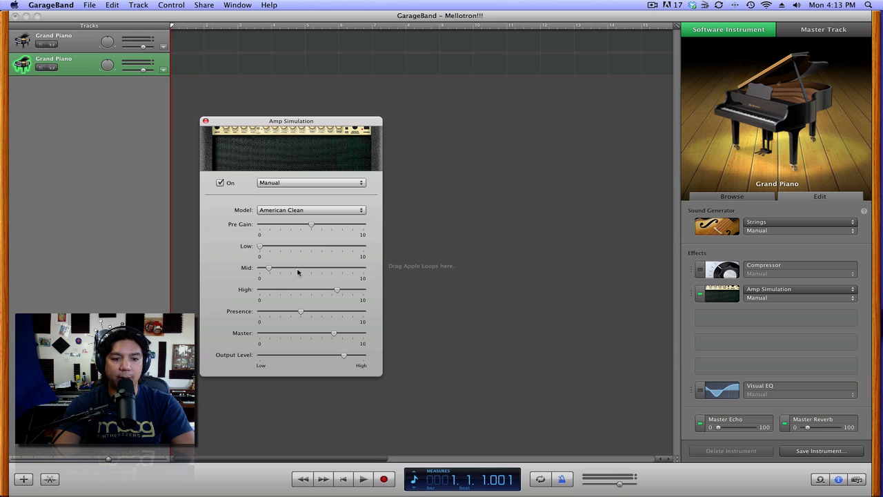
drag(271, 268, 322, 269)
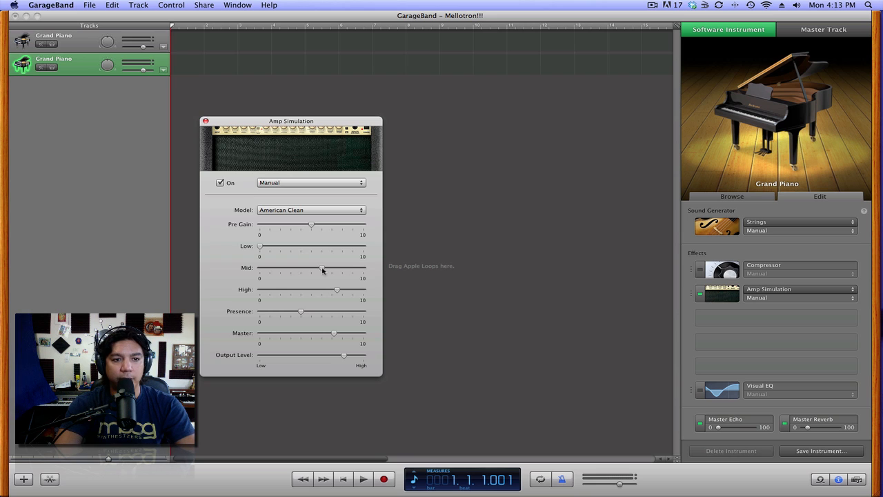
click(205, 121)
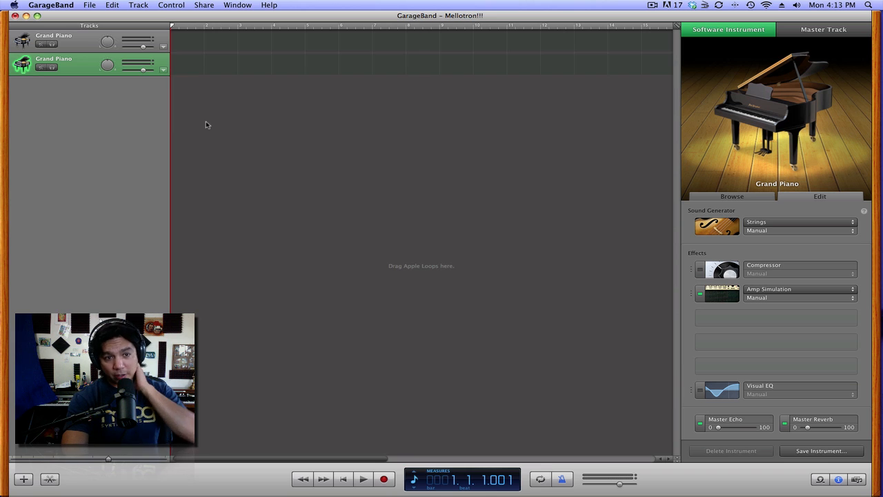
- Record a played passage of about seven bars on the first track, which uses the Woodwind generator
key(Up)
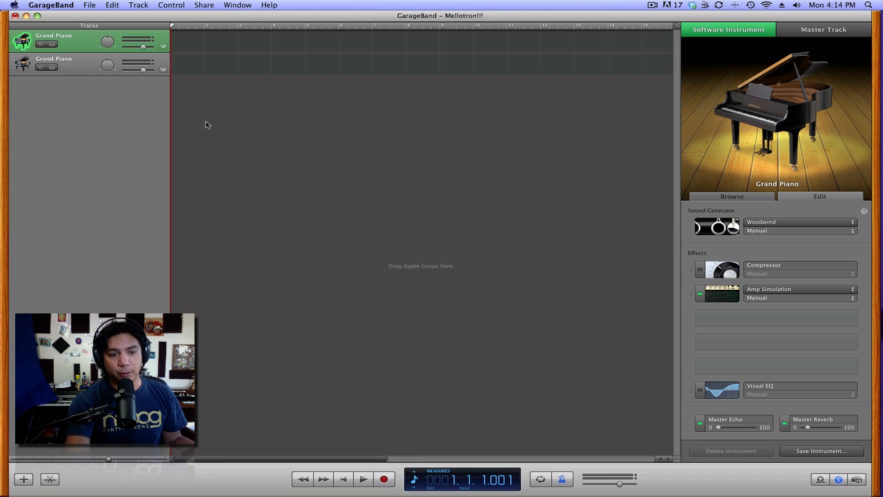
key(r)
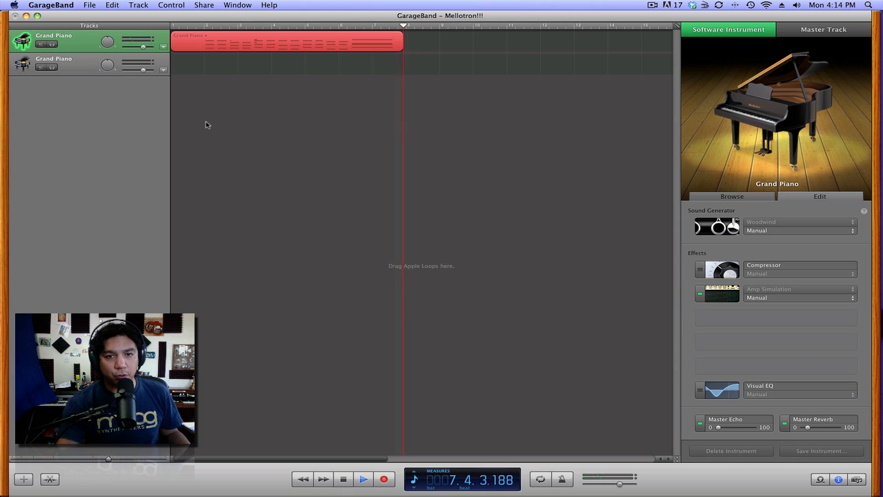
key(space)
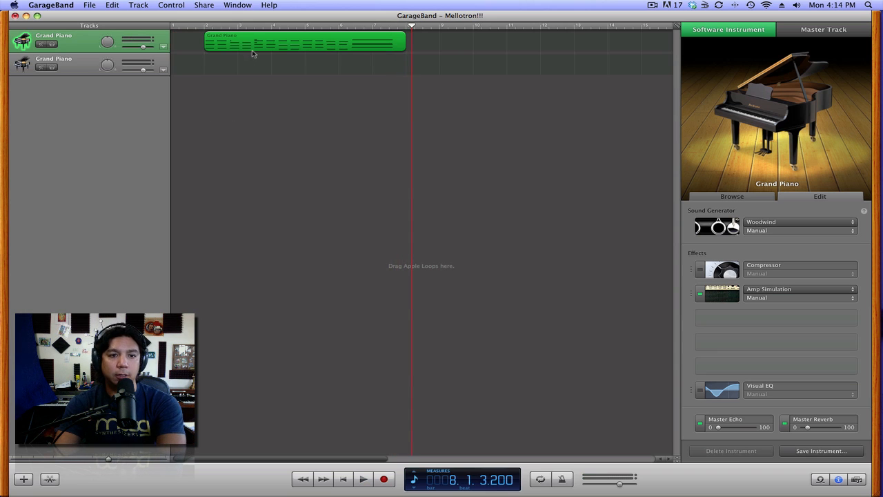
- Move the recorded region to the start of bar 1 and place a copy at the same position on the Strings track
drag(270, 50, 238, 48)
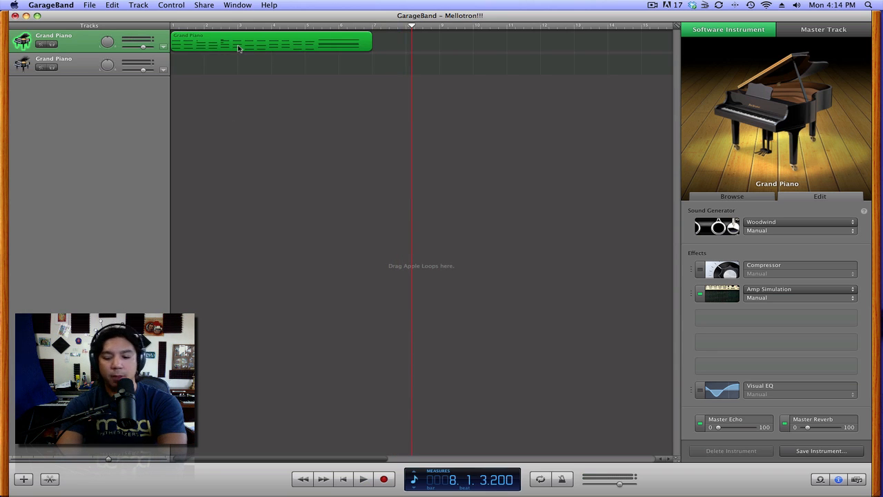
key(Left)
key(Return)
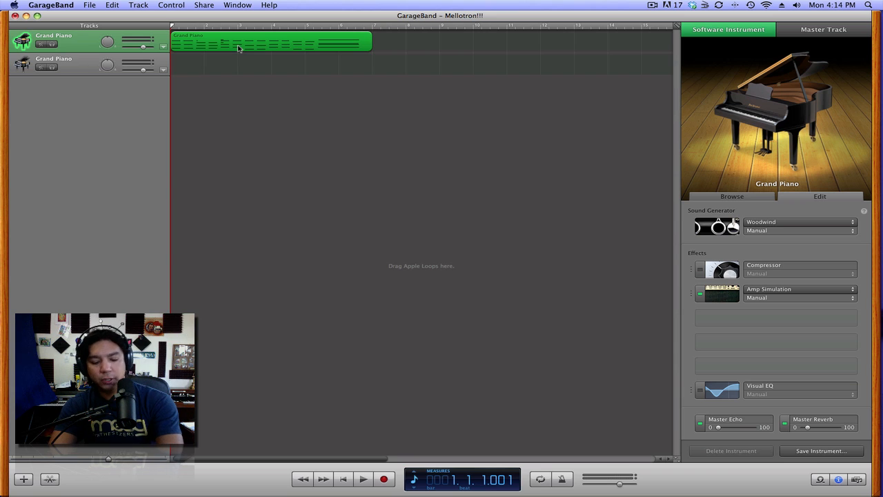
drag(237, 48, 246, 69)
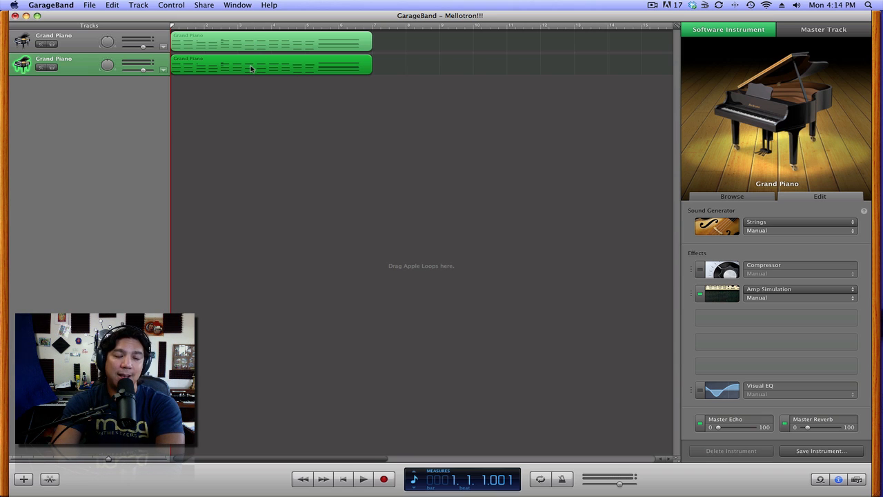
- Play the woodwind and strings regions together from the start and raise both track volumes slightly
key(space)
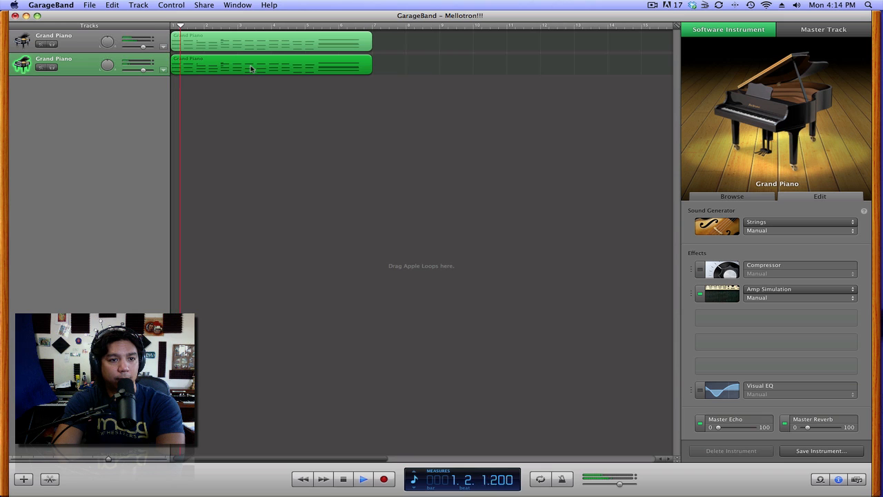
mouse_move(143, 47)
mouse_down()
mouse_move(146, 71)
mouse_move(144, 47)
mouse_move(137, 48)
mouse_move(148, 48)
mouse_up()
click(144, 71)
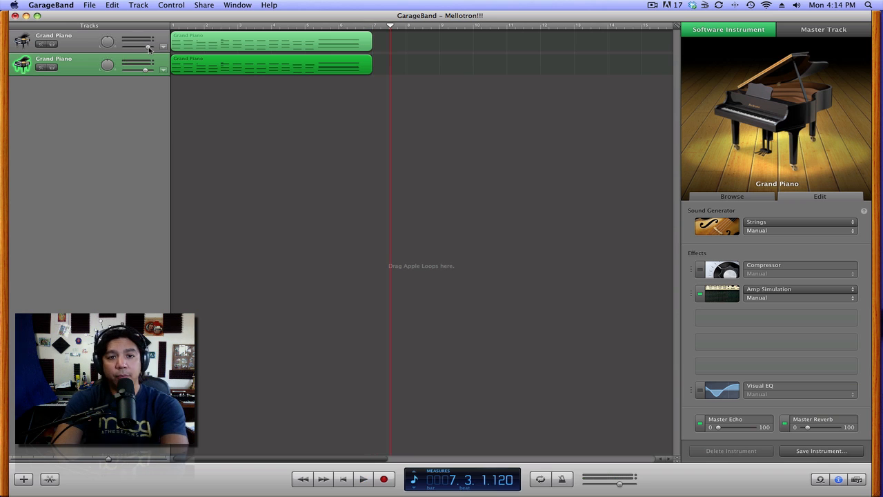